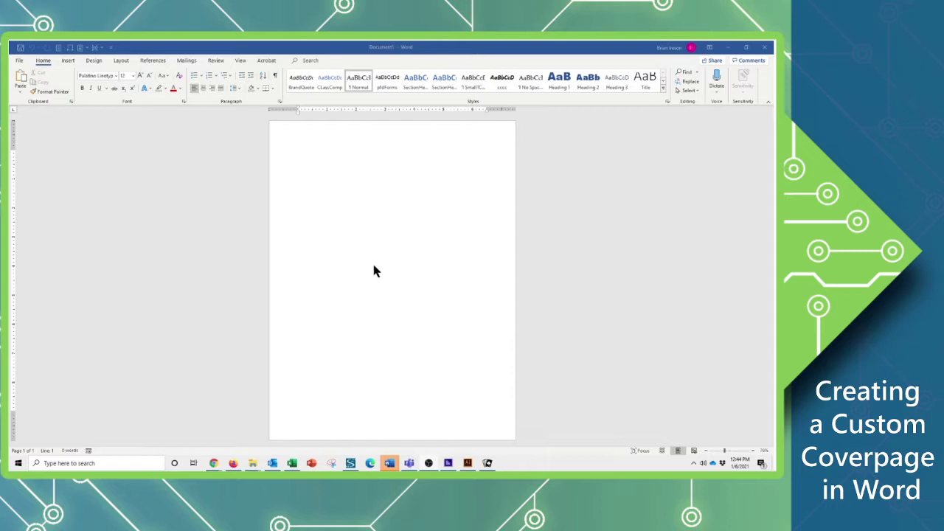
Insert the TCW_glyph.png circuit logo from the TCW folder onto the blank page.
{"action": "left_click", "coordinate": [69, 60]}
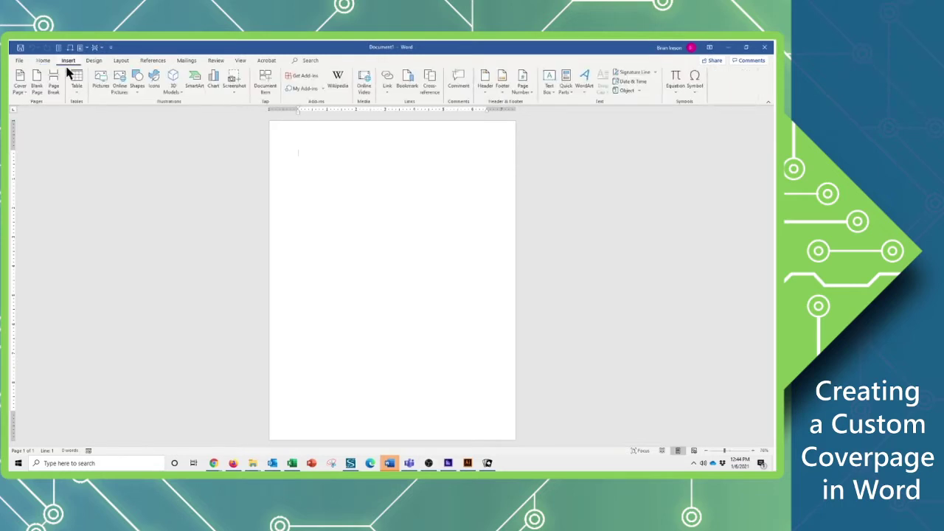
{"action": "left_click", "coordinate": [99, 80]}
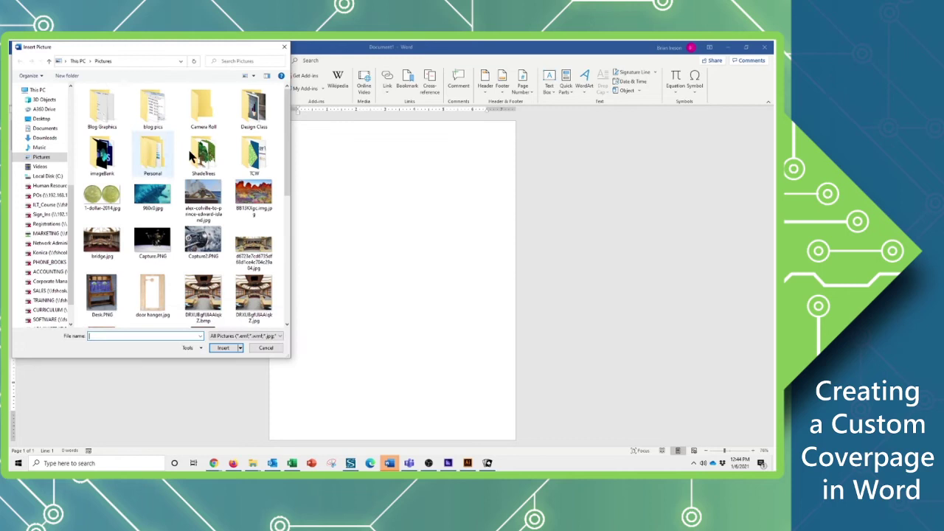
{"action": "double_click", "coordinate": [253, 155]}
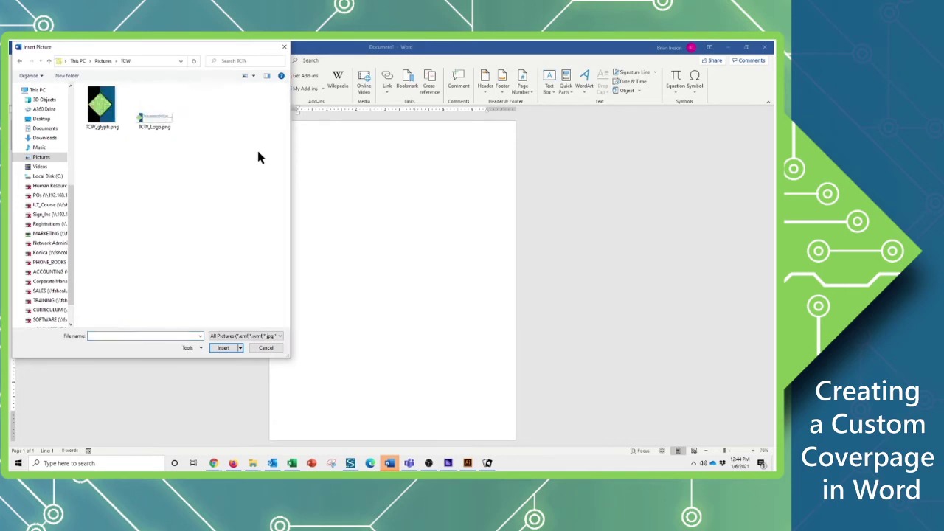
{"action": "double_click", "coordinate": [103, 112]}
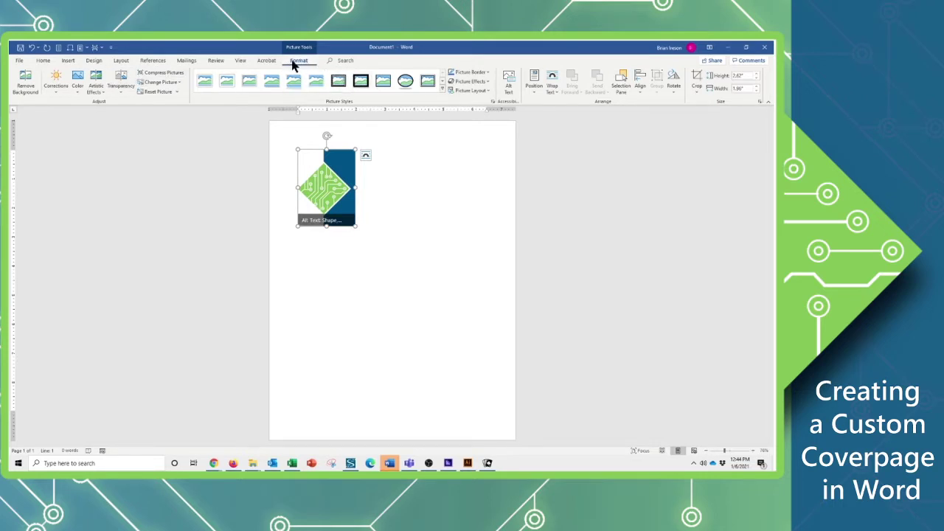
Set the logo's height to 6 inches, letting the width scale to about 4.48 inches.
{"action": "left_click", "coordinate": [757, 75]}
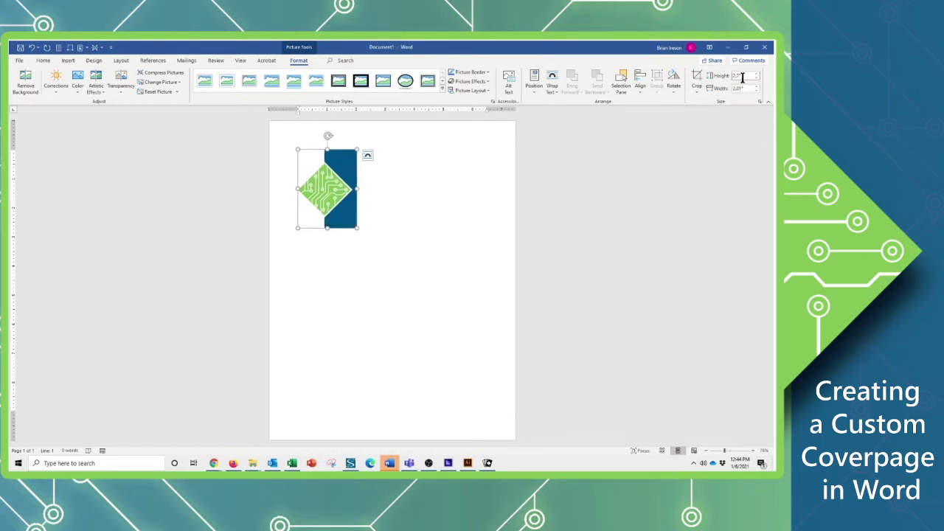
{"action": "double_click", "coordinate": [740, 76]}
{"action": "key", "text": "BackSpace"}
{"action": "type", "text": "6"}
{"action": "key", "text": "Return"}
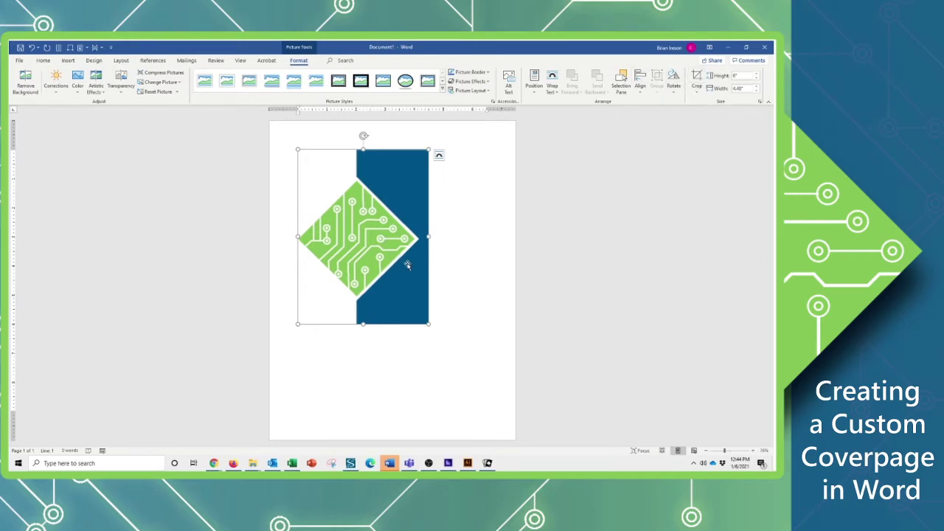
Apply the 80% transparency preset to the logo picture.
{"action": "left_click", "coordinate": [123, 93]}
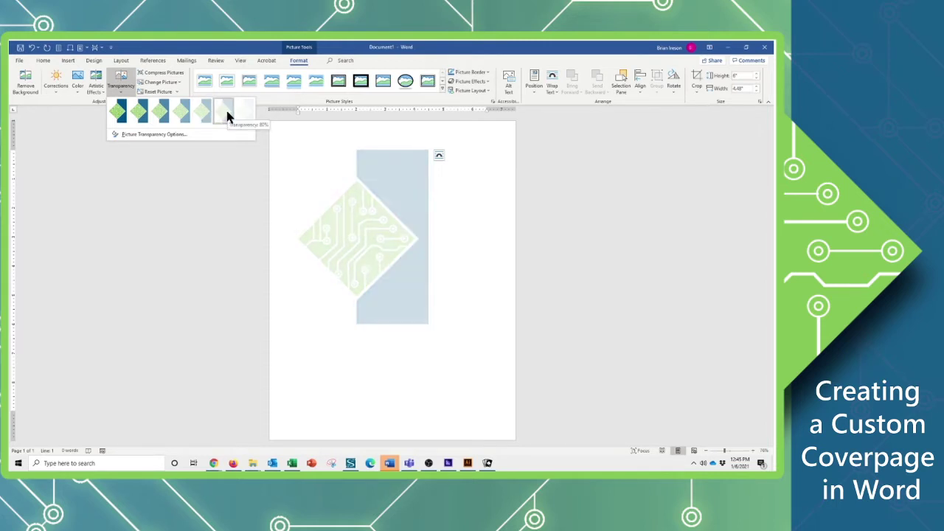
{"action": "left_click", "coordinate": [227, 115]}
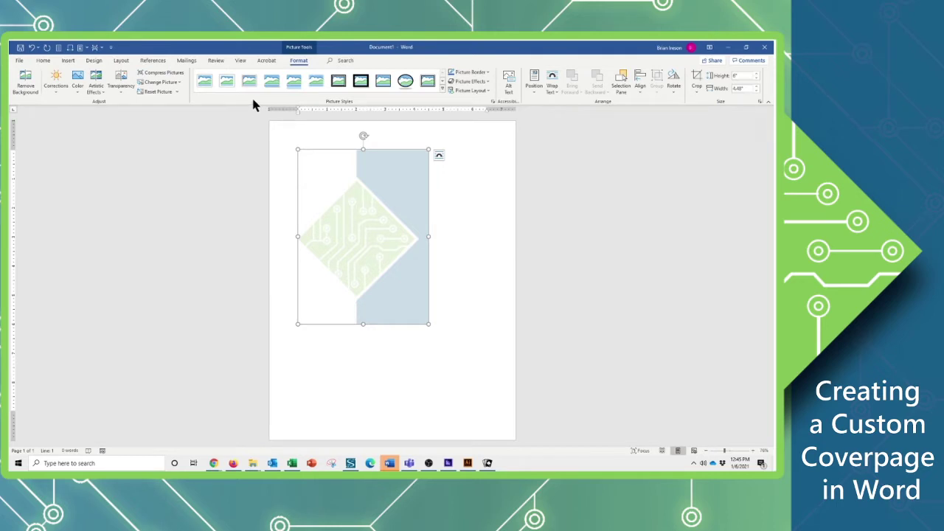
Position the logo in the middle centre of the page with square text wrapping.
{"action": "left_click", "coordinate": [534, 90]}
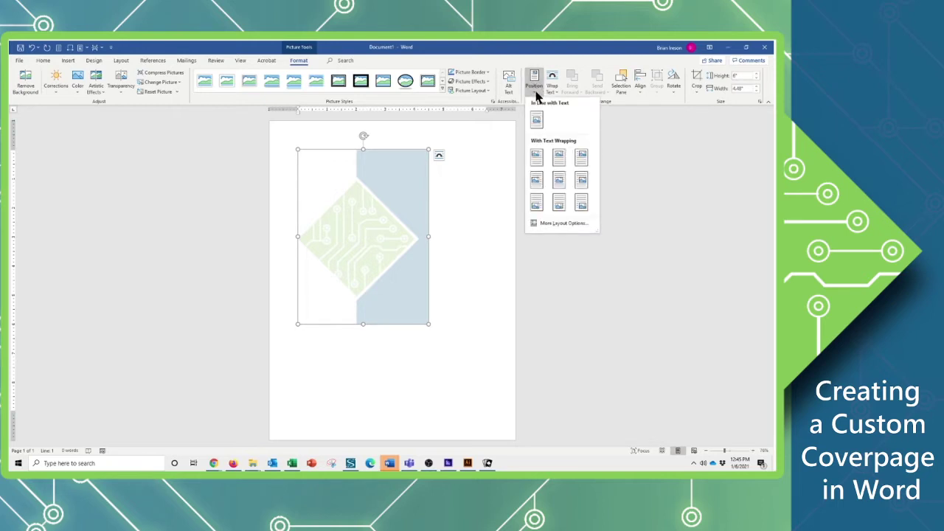
{"action": "left_click", "coordinate": [559, 181]}
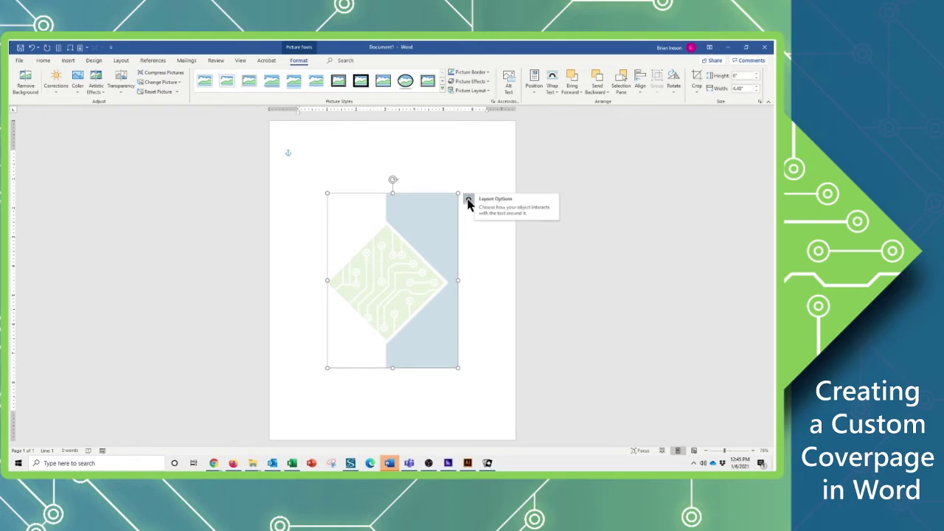
Set the logo's text wrapping to Behind Text, then deselect it.
{"action": "left_click", "coordinate": [468, 201]}
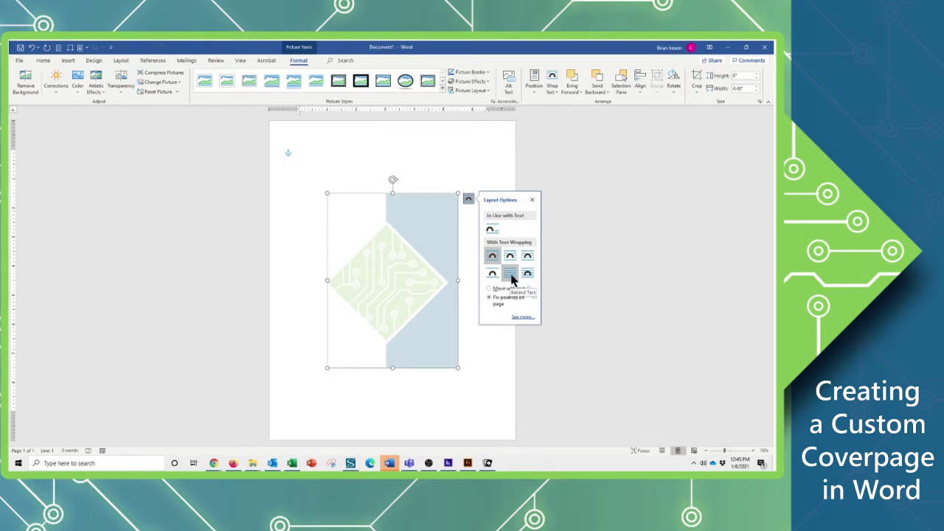
{"action": "left_click", "coordinate": [511, 276]}
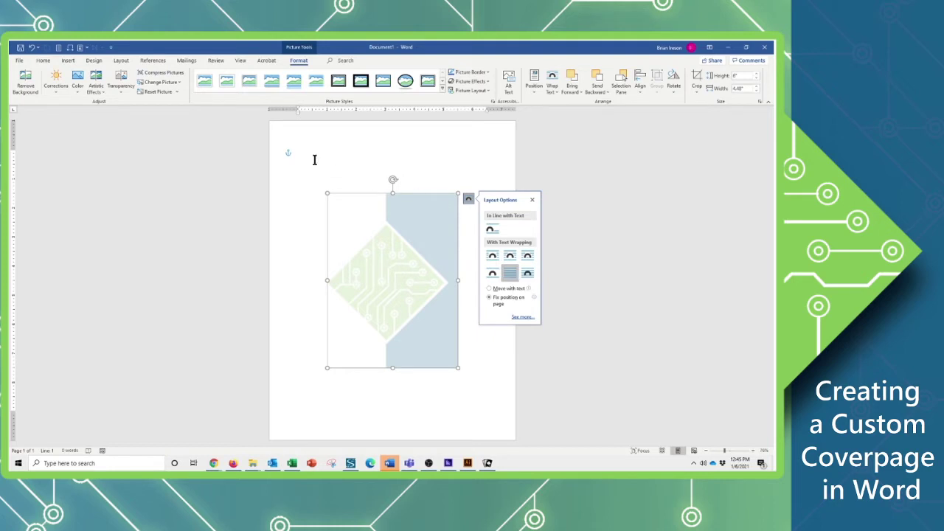
{"action": "left_click", "coordinate": [305, 151]}
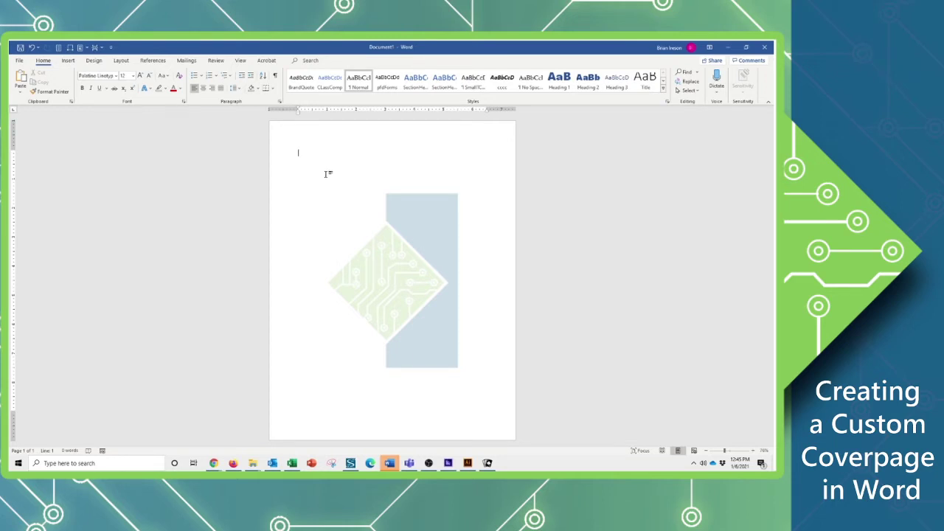
Centre the page's top line and choose a larger font size for the title.
{"action": "key", "text": "ctrl+e"}
{"action": "left_click", "coordinate": [133, 76]}
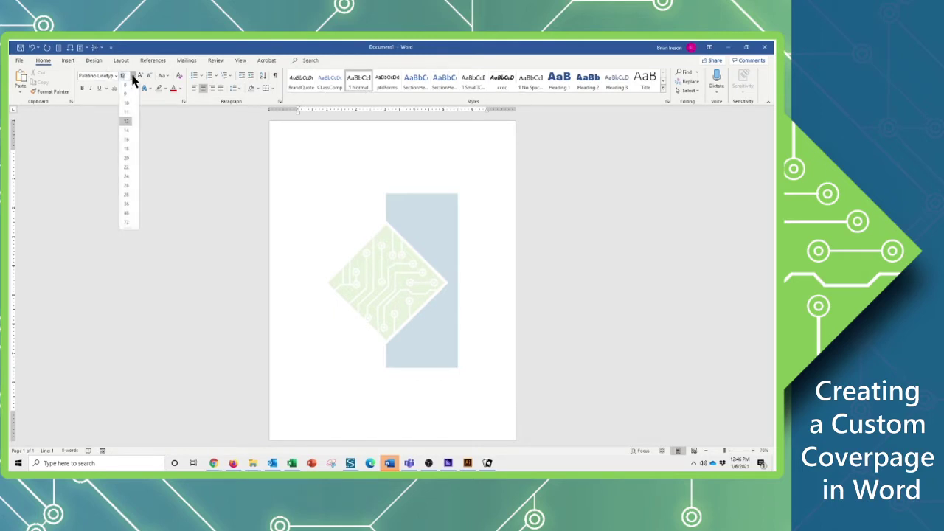
{"action": "left_click", "coordinate": [125, 164]}
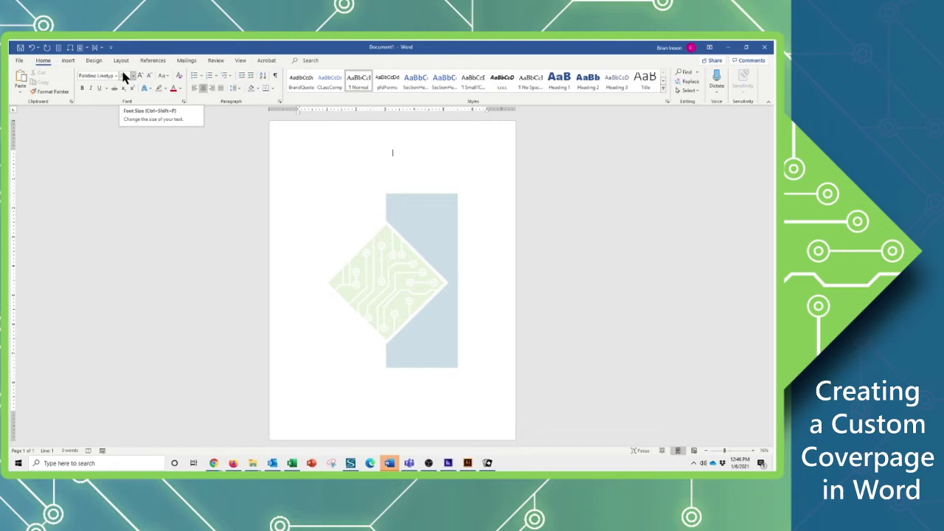
Insert the Title document property from Quick Parts at the top of the page.
{"action": "left_click", "coordinate": [68, 61]}
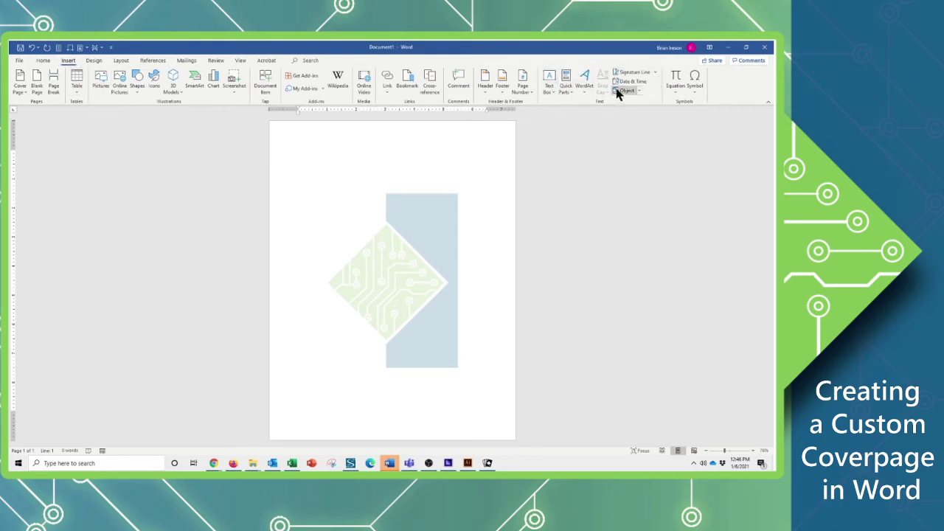
{"action": "left_click", "coordinate": [570, 91]}
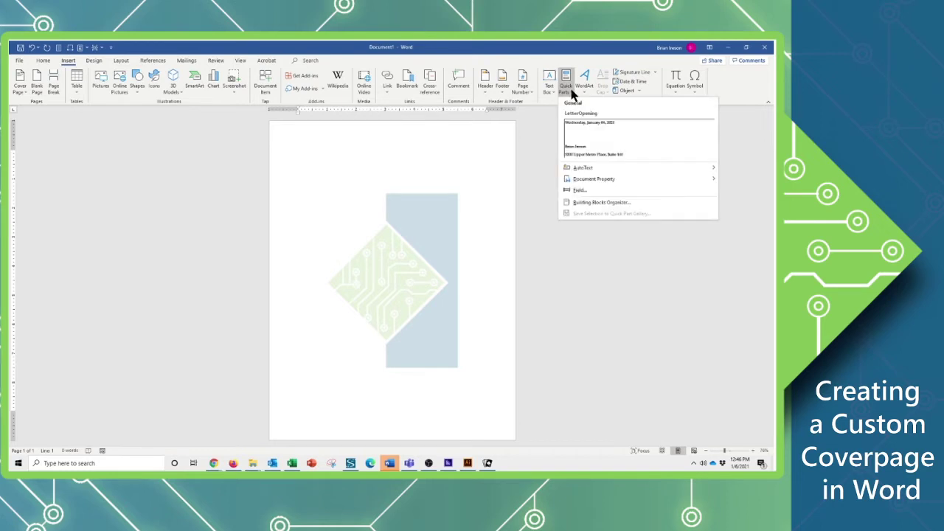
{"action": "mouse_move", "coordinate": [580, 185]}
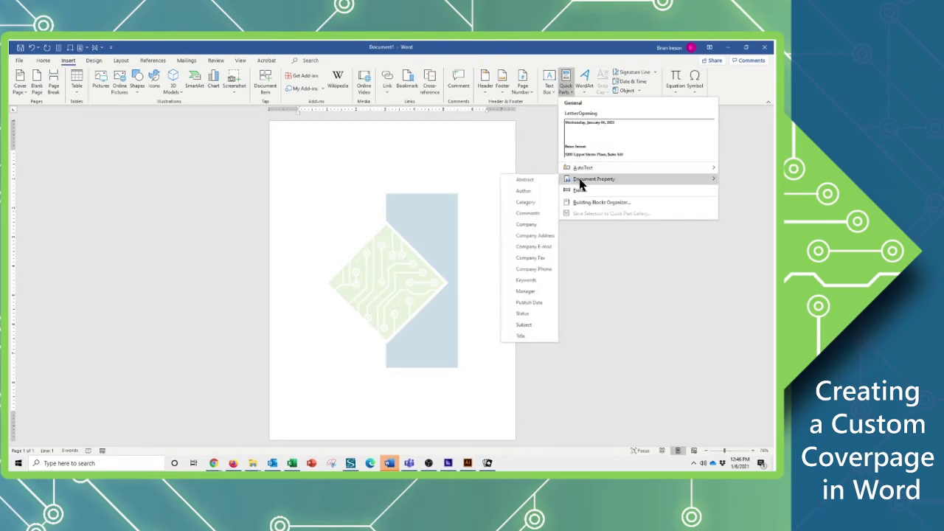
{"action": "left_click", "coordinate": [520, 337]}
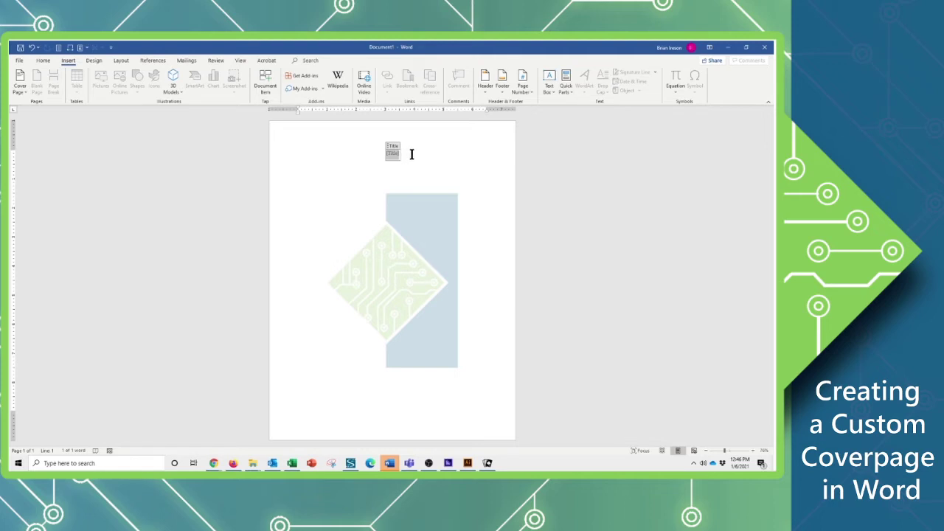
Add a centred line beneath the title reading 'By'.
{"action": "key", "text": "Return"}
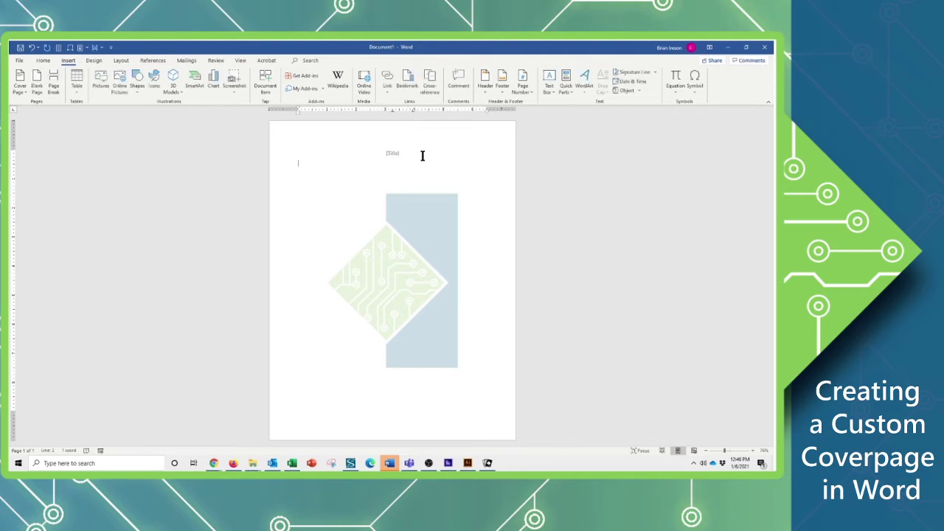
{"action": "key", "text": "ctrl+e"}
{"action": "type", "text": "Br"}
Insert the Author document property after 'By', then place the insertion point below the logo.
{"action": "left_click", "coordinate": [565, 92]}
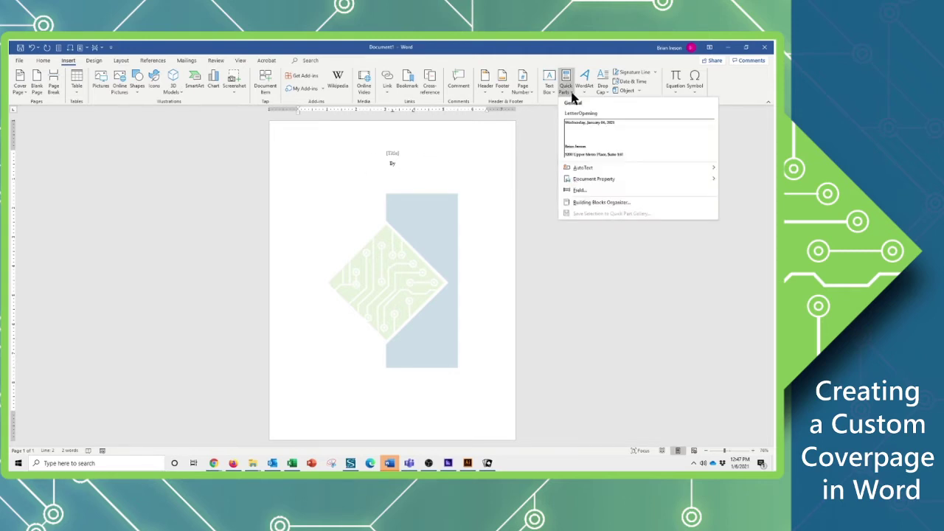
{"action": "mouse_move", "coordinate": [582, 181]}
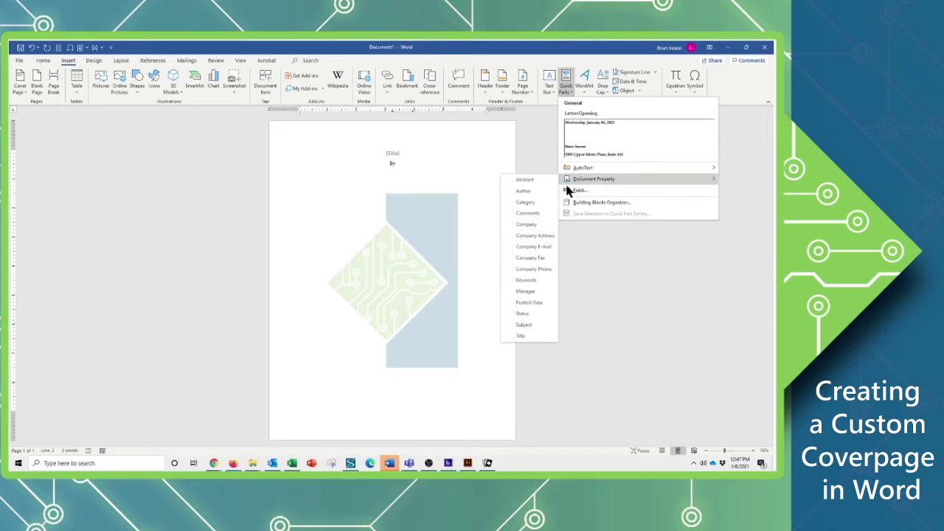
{"action": "left_click", "coordinate": [525, 191]}
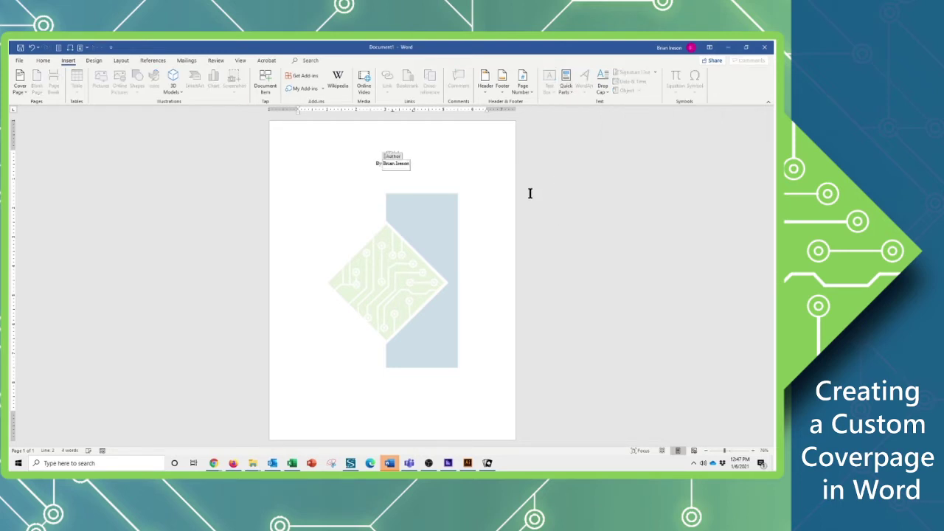
{"action": "left_click", "coordinate": [428, 168]}
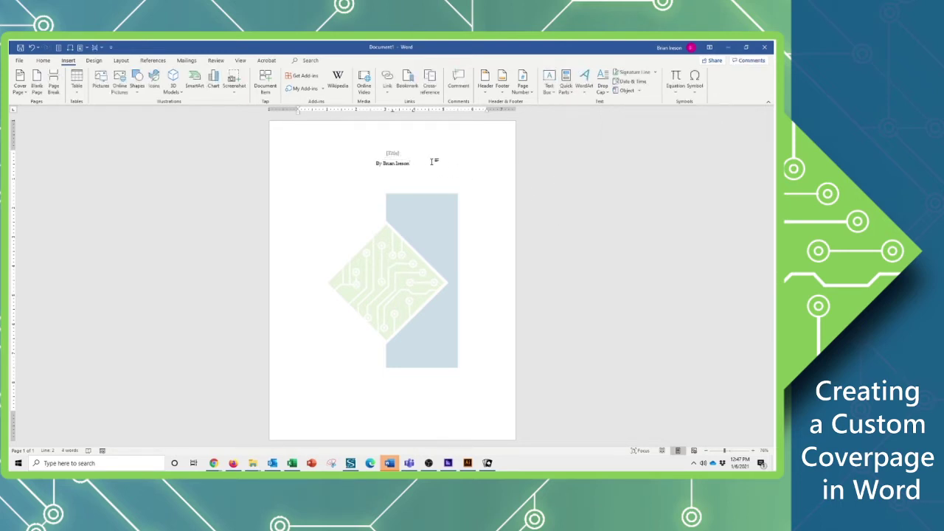
{"action": "left_click", "coordinate": [392, 194]}
{"action": "left_click", "coordinate": [393, 337]}
Type 'Create on' and insert the date in 'Wednesday, January 06, 2021' format.
{"action": "type", "text": "Create an"}
{"action": "left_click", "coordinate": [631, 82]}
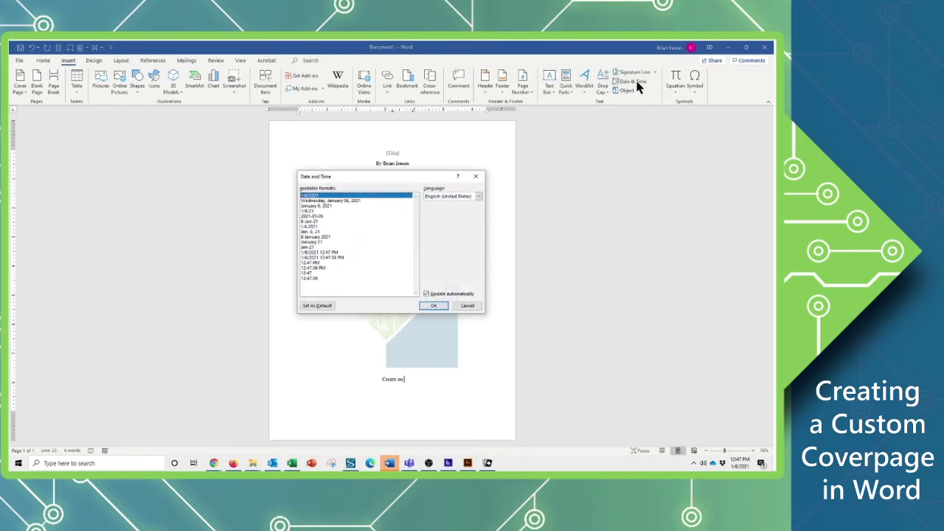
{"action": "left_click", "coordinate": [329, 201]}
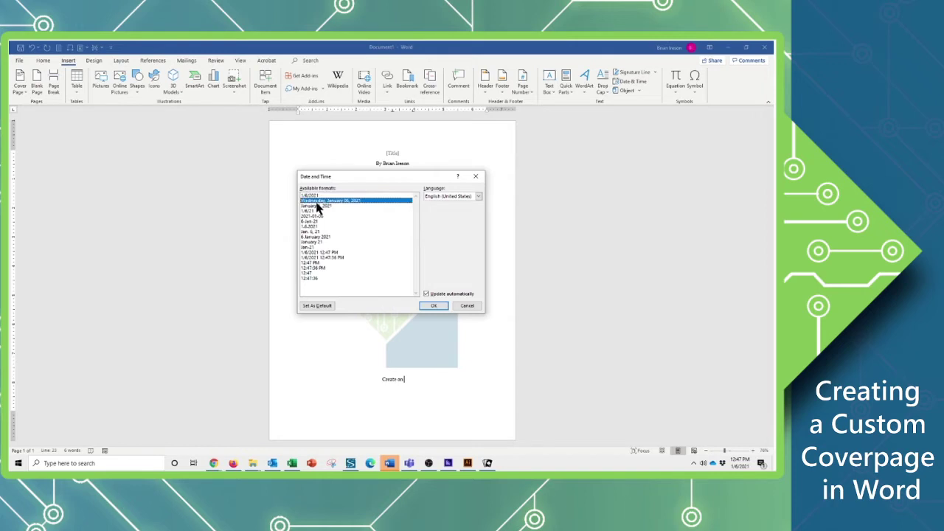
{"action": "left_click", "coordinate": [431, 305]}
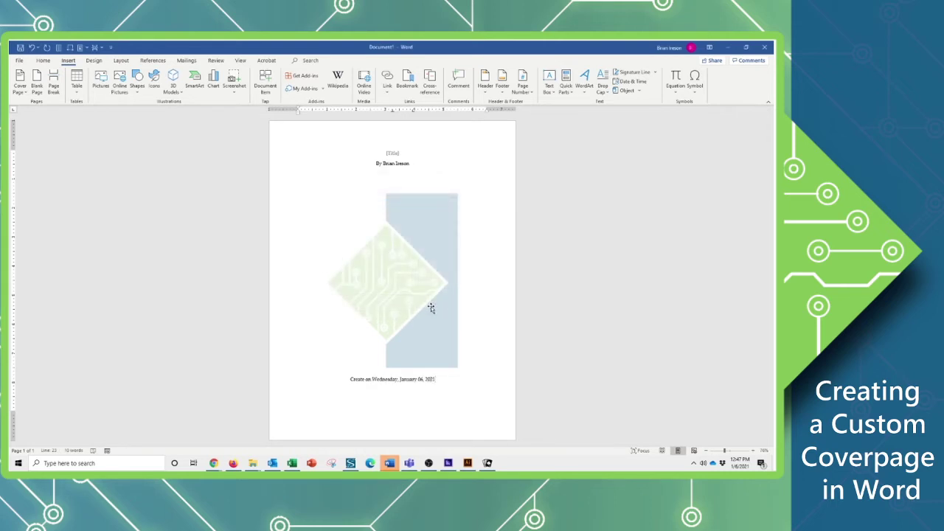
Start a new line below the date reading 'for' in lowercase.
{"action": "key", "text": "Return"}
{"action": "type", "text": "For"}
{"action": "double_click", "coordinate": [391, 390]}
{"action": "type", "text": "for"}
Insert the Company document property field after 'for'.
{"action": "left_click", "coordinate": [564, 90]}
{"action": "mouse_move", "coordinate": [586, 187]}
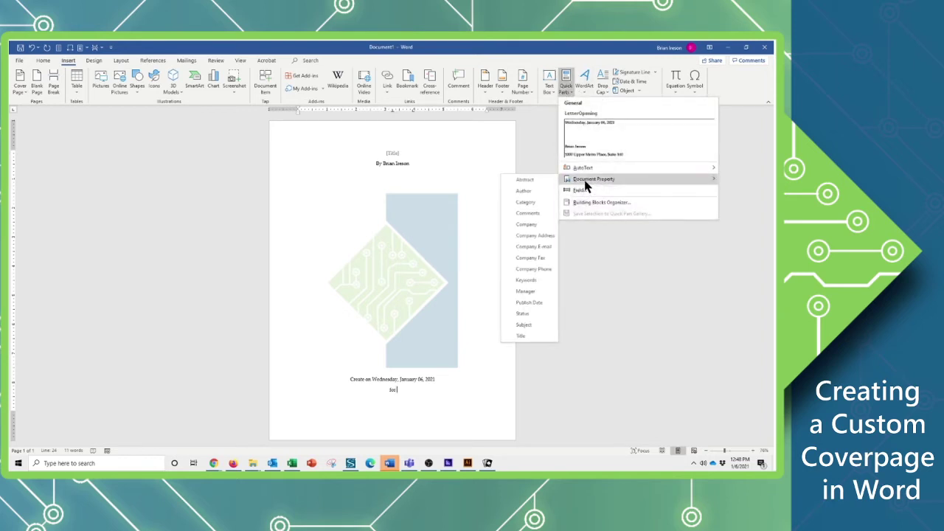
{"action": "left_click", "coordinate": [525, 224]}
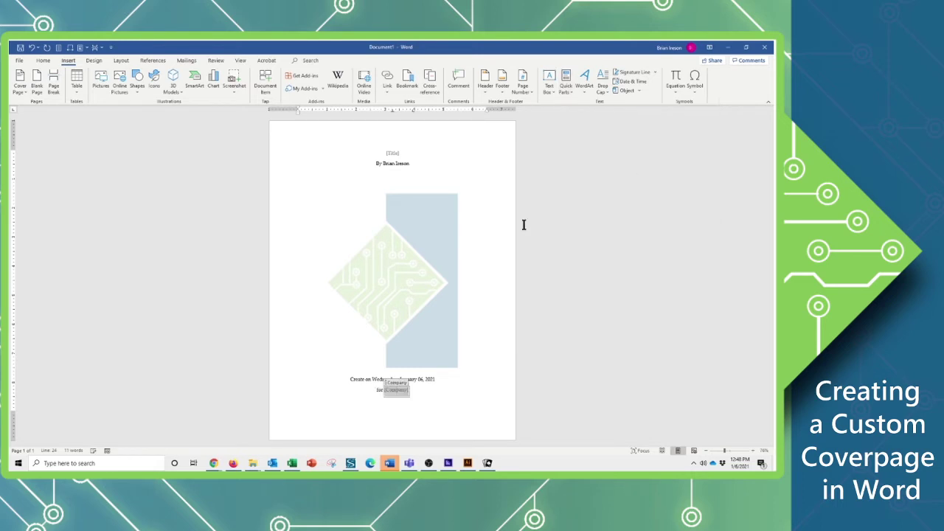
{"action": "left_click", "coordinate": [428, 391]}
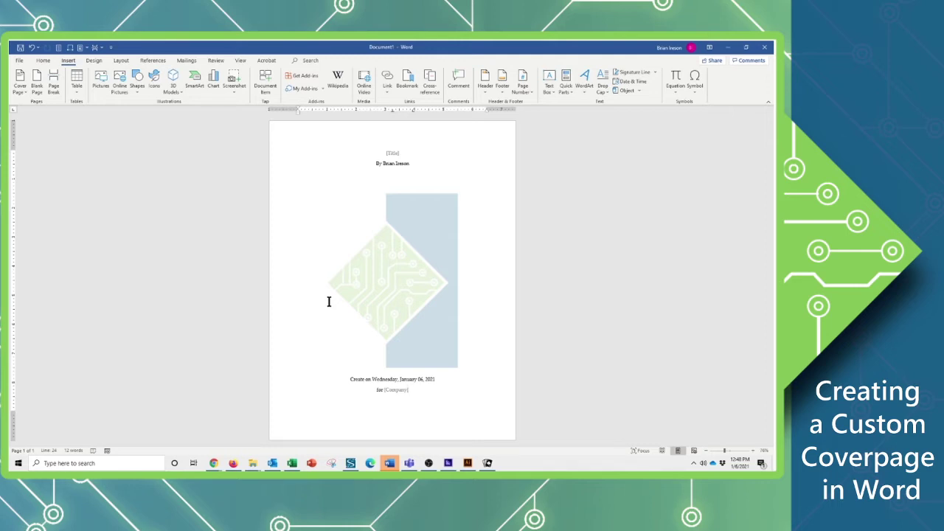
Select all the cover page content and bring up the Cover Page gallery.
{"action": "key", "text": "ctrl+a"}
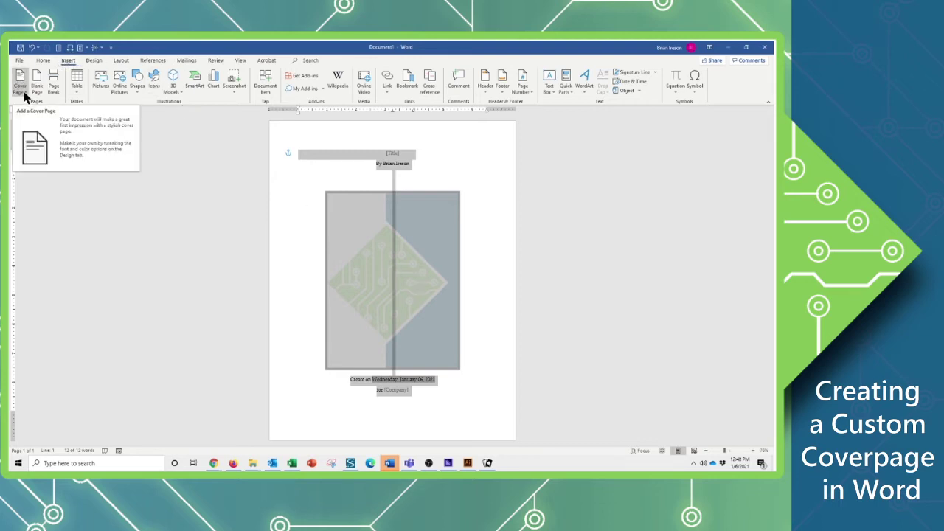
{"action": "left_click", "coordinate": [23, 93]}
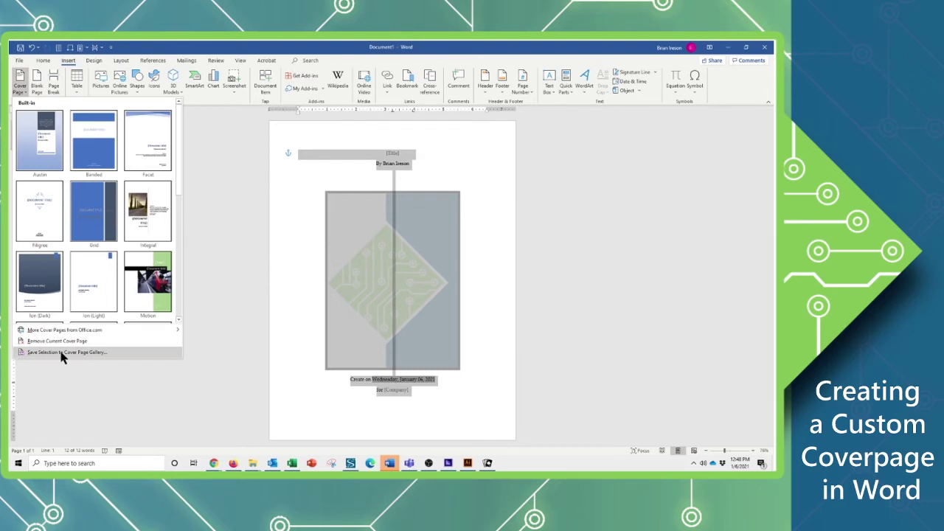
Save the selection to the Cover Pages gallery as building block 'TCW_logo', then deselect.
{"action": "left_click", "coordinate": [98, 353]}
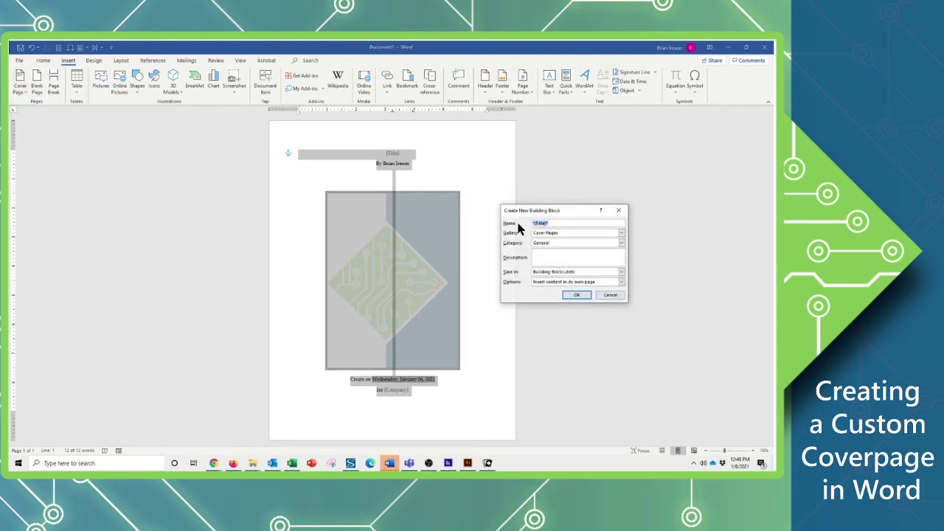
{"action": "type", "text": "ECW_logo"}
{"action": "left_click", "coordinate": [576, 295]}
{"action": "left_click", "coordinate": [477, 260]}
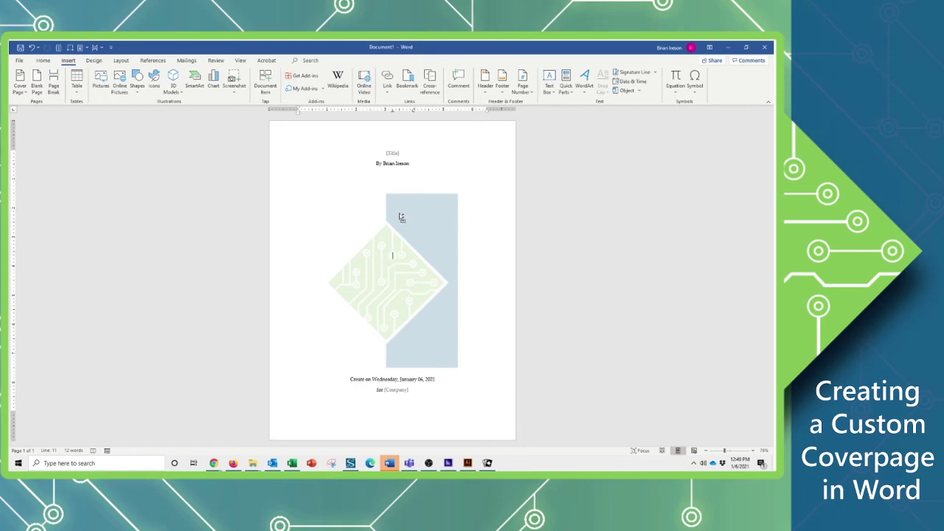
Close the cover page document without saving and start a new blank document.
{"action": "key", "text": "ctrl+w"}
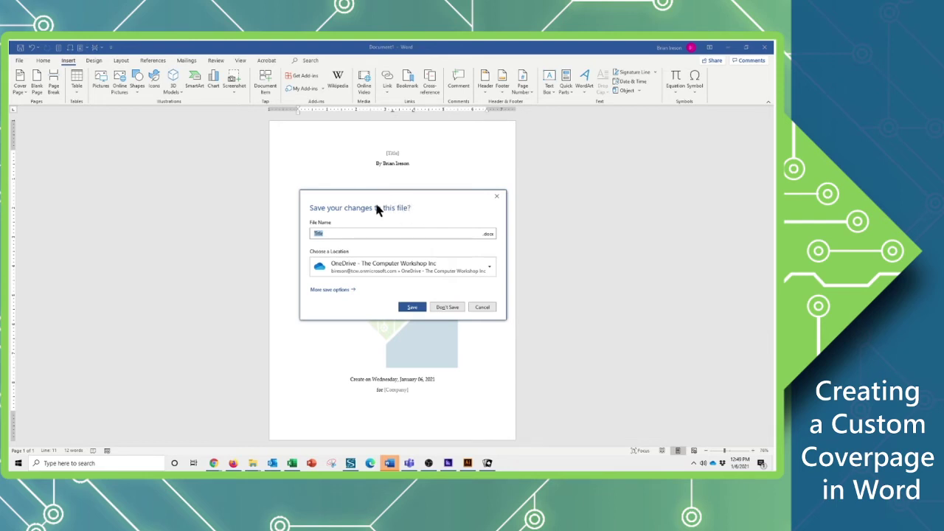
{"action": "left_click", "coordinate": [447, 308]}
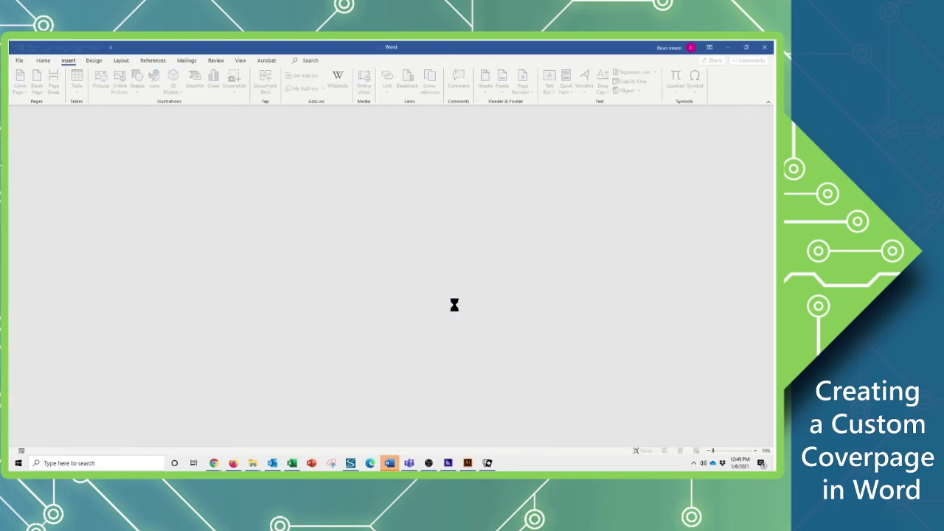
{"action": "key", "text": "ctrl+n"}
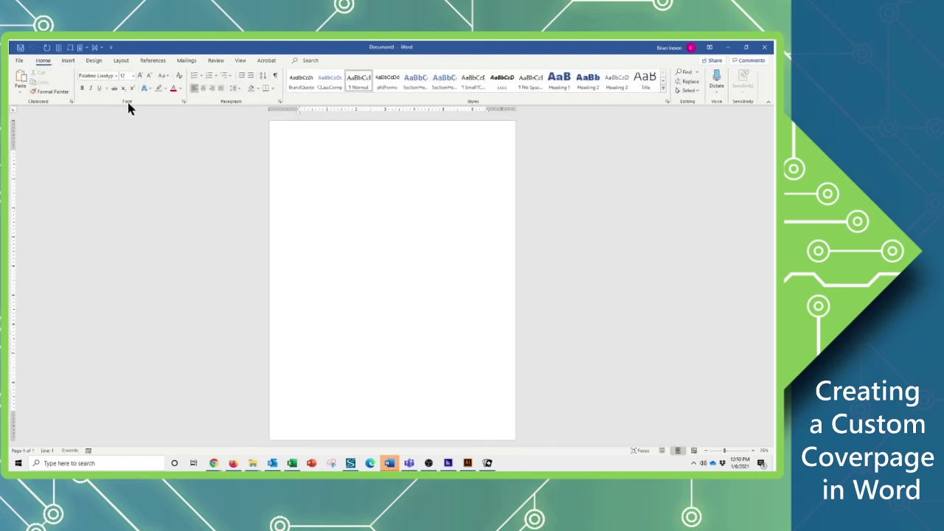
Insert the custom TCW_logo cover page from the gallery's General section into Document3.
{"action": "left_click", "coordinate": [68, 60]}
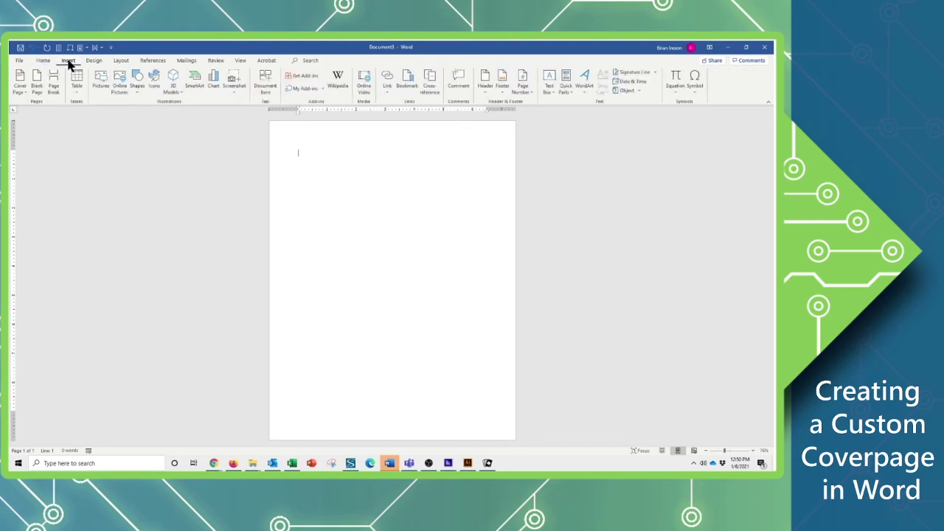
{"action": "left_click", "coordinate": [20, 84]}
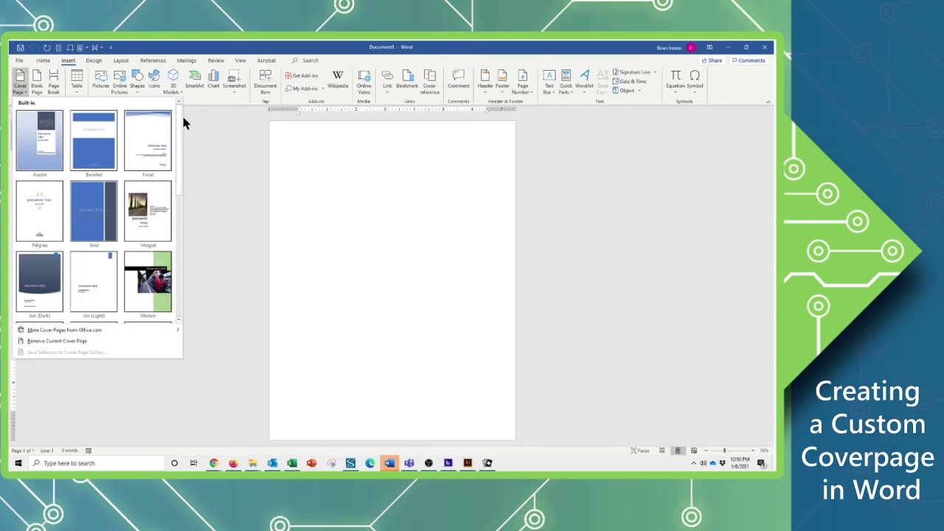
{"action": "left_click_drag", "start_coordinate": [177, 116], "coordinate": [175, 260]}
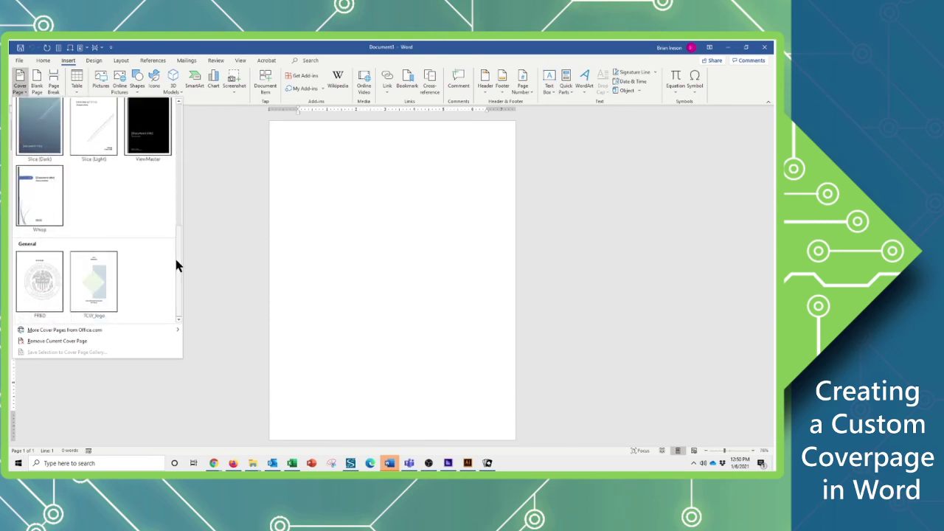
{"action": "left_click", "coordinate": [91, 283]}
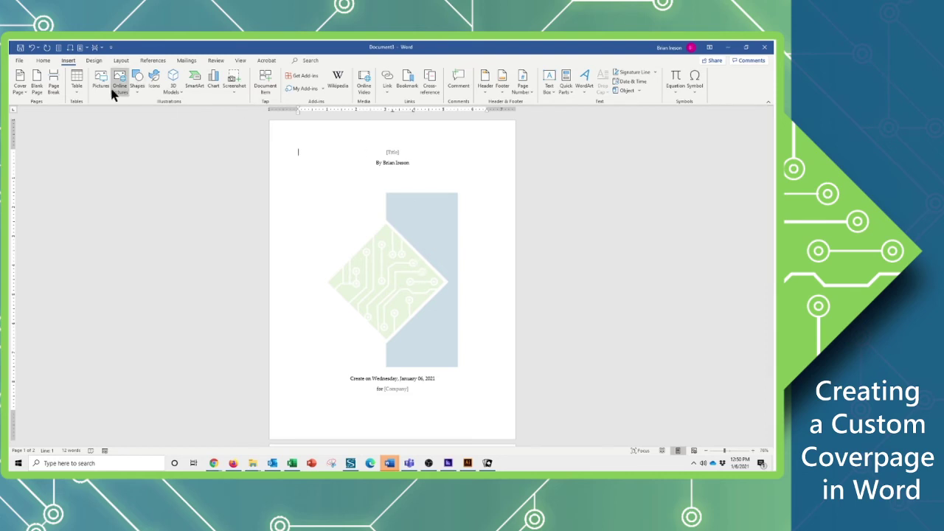
Set the document's Title property to 'Quarterly Report' in File > Info.
{"action": "left_click", "coordinate": [19, 61]}
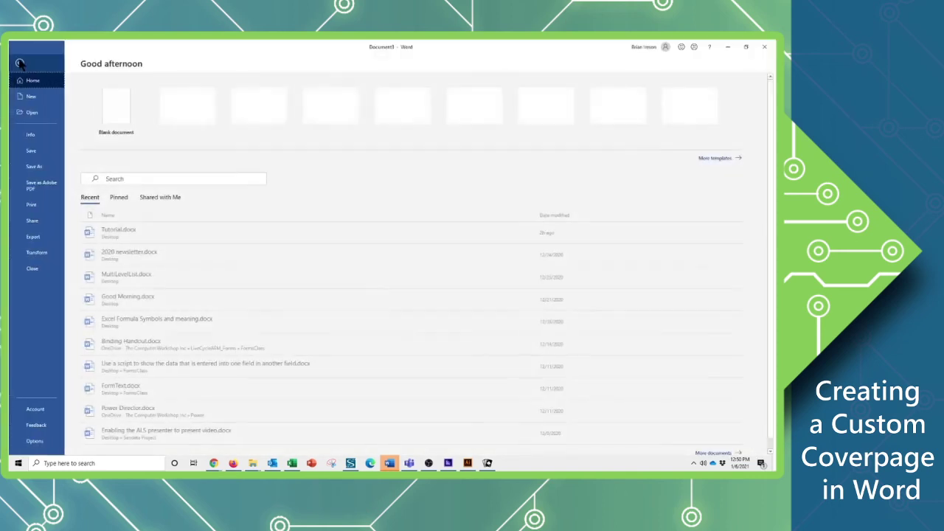
{"action": "left_click", "coordinate": [28, 137]}
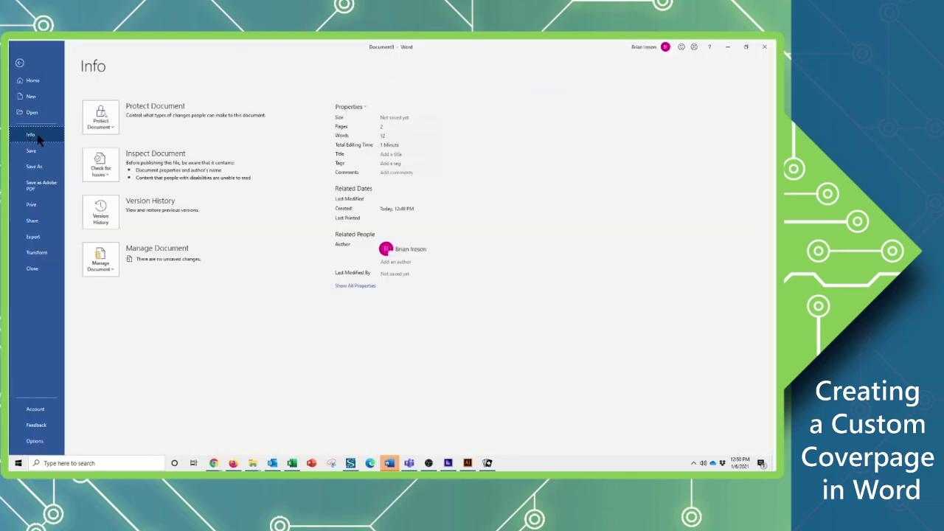
{"action": "left_click", "coordinate": [387, 155]}
{"action": "type", "text": "Cu"}
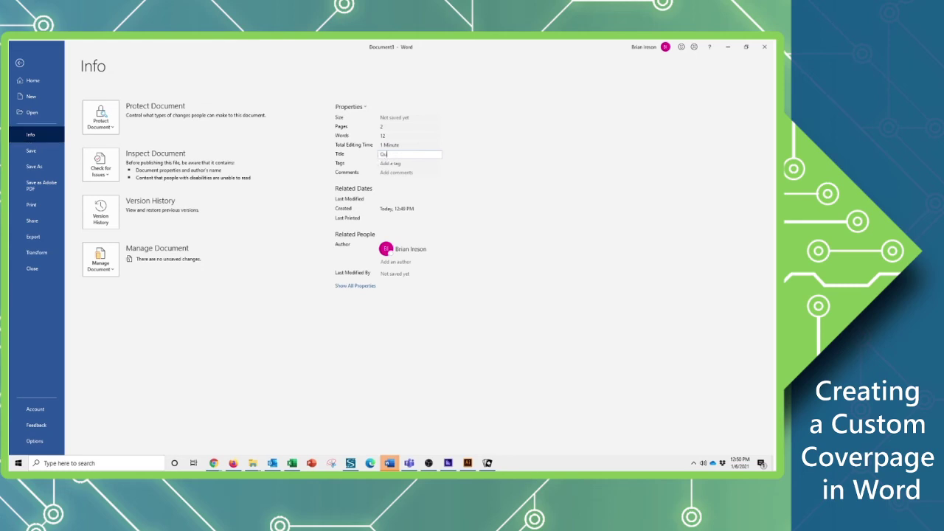
{"action": "type", "text": "arterly Report"}
Show all properties and set the Company property to 'The Computer Workshop'.
{"action": "left_click", "coordinate": [357, 287]}
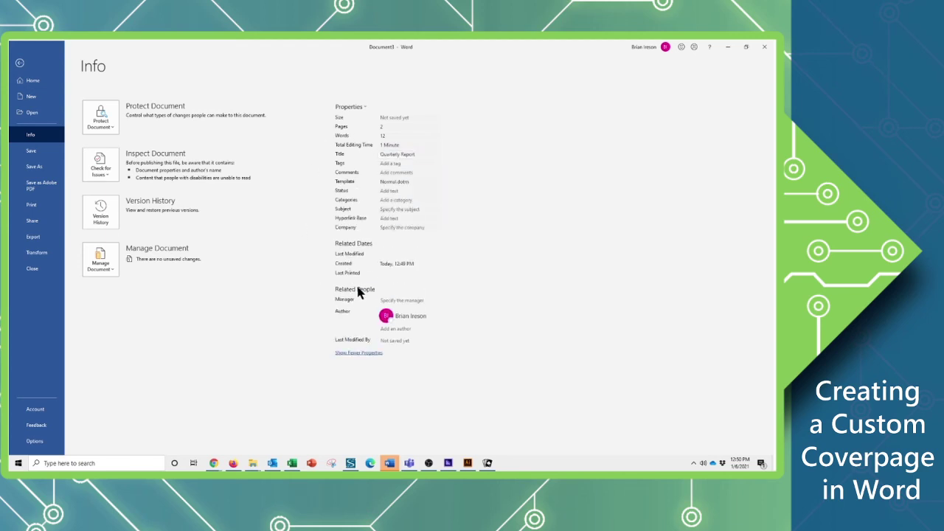
{"action": "left_click", "coordinate": [404, 228]}
{"action": "type", "text": "To"}
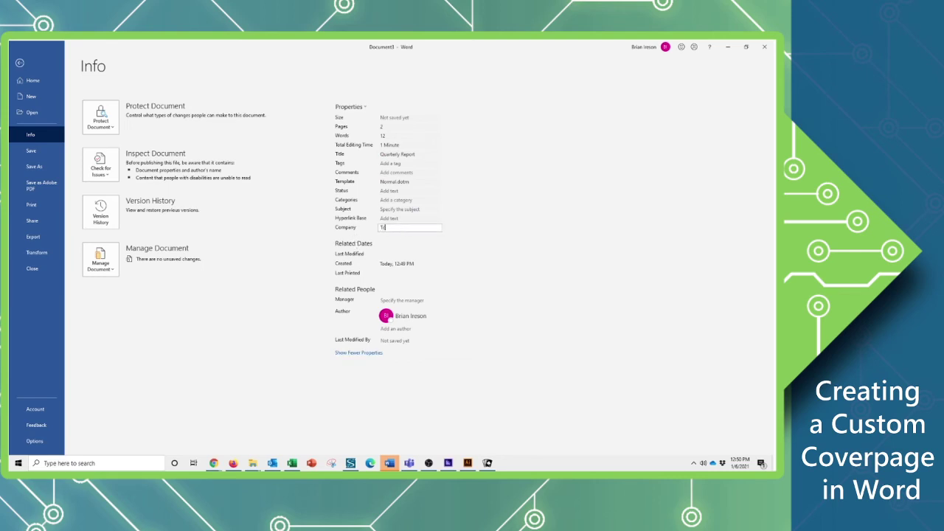
{"action": "type", "text": "he Wo"}
{"action": "key", "text": "BackSpace"}
{"action": "key", "text": "BackSpace"}
{"action": "key", "text": "BackSpace"}
{"action": "type", "text": "Computer Workshop"}
Return from the backstage to the document, whose cover page now shows the filled-in title and company.
{"action": "left_click", "coordinate": [20, 63]}
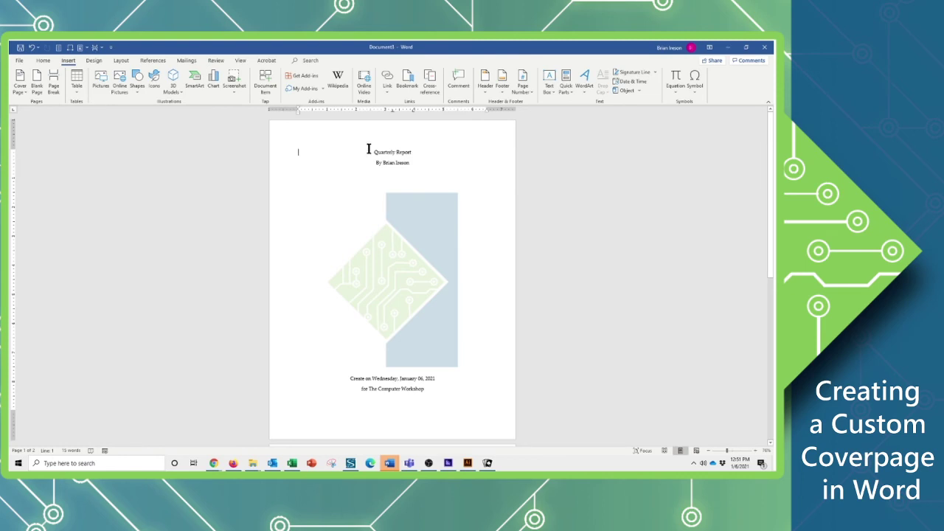